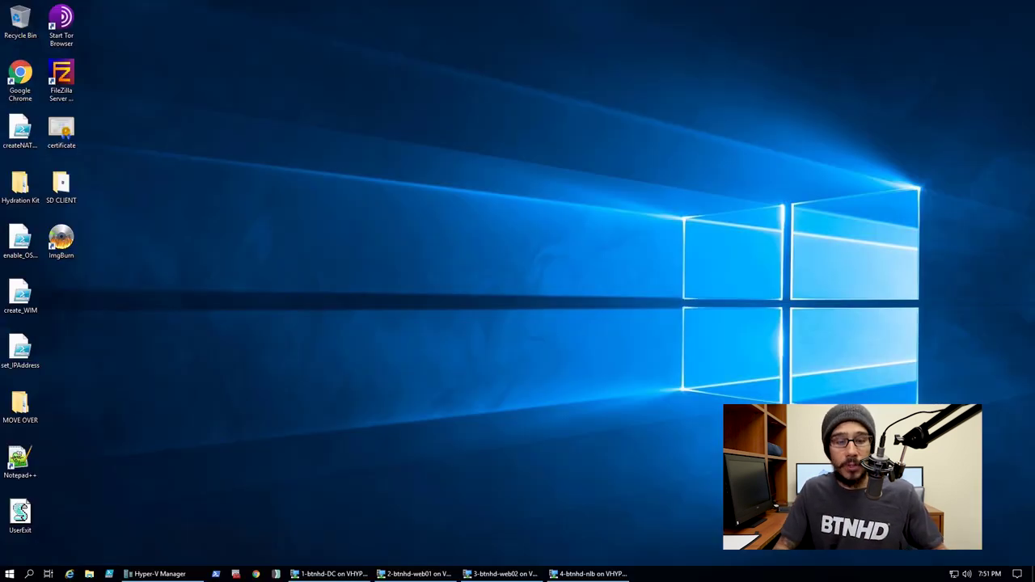
Step: Check the Windows version of the host machine by running winver
key("super+x")
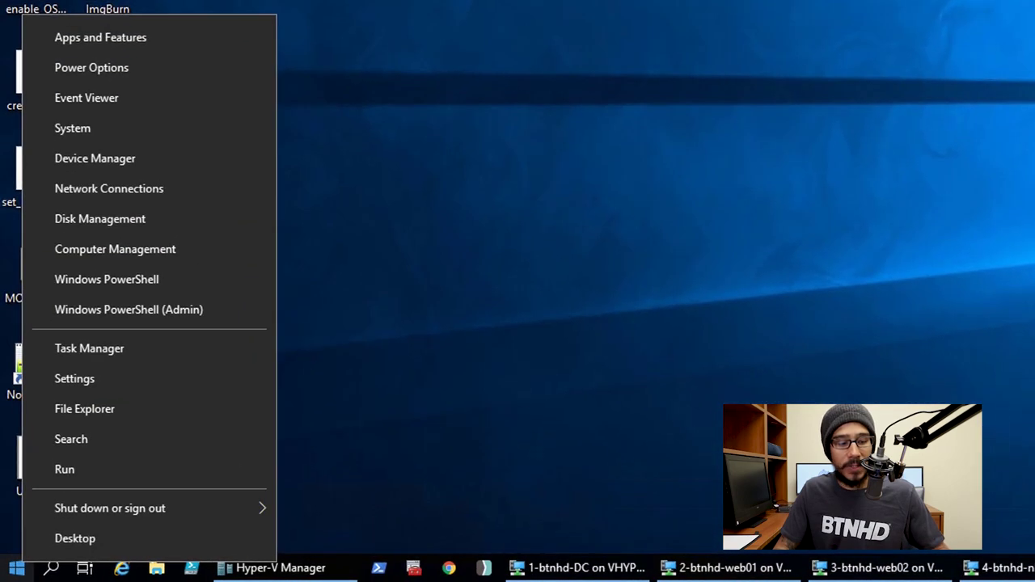
key("r")
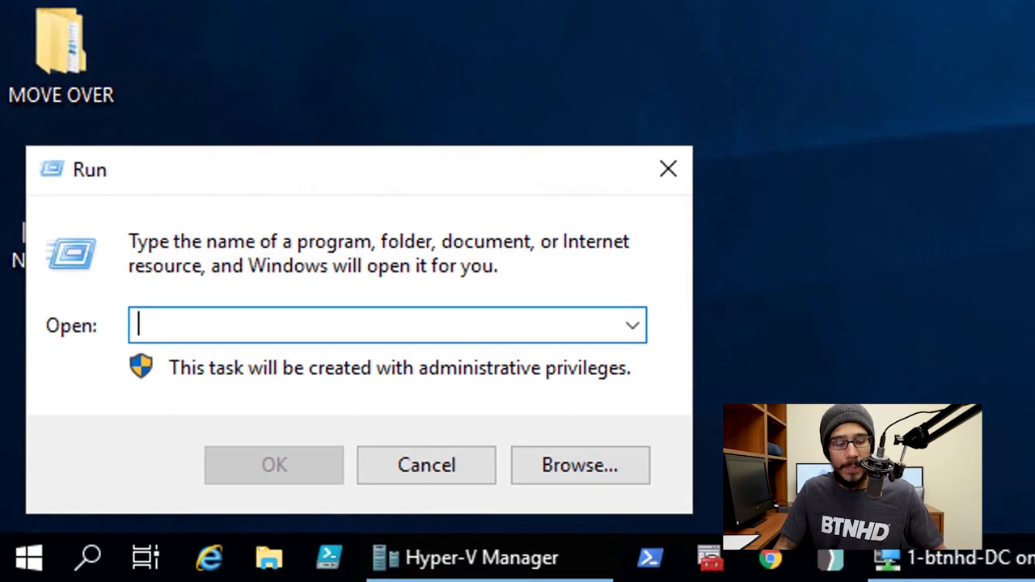
type("winver")
key("Return")
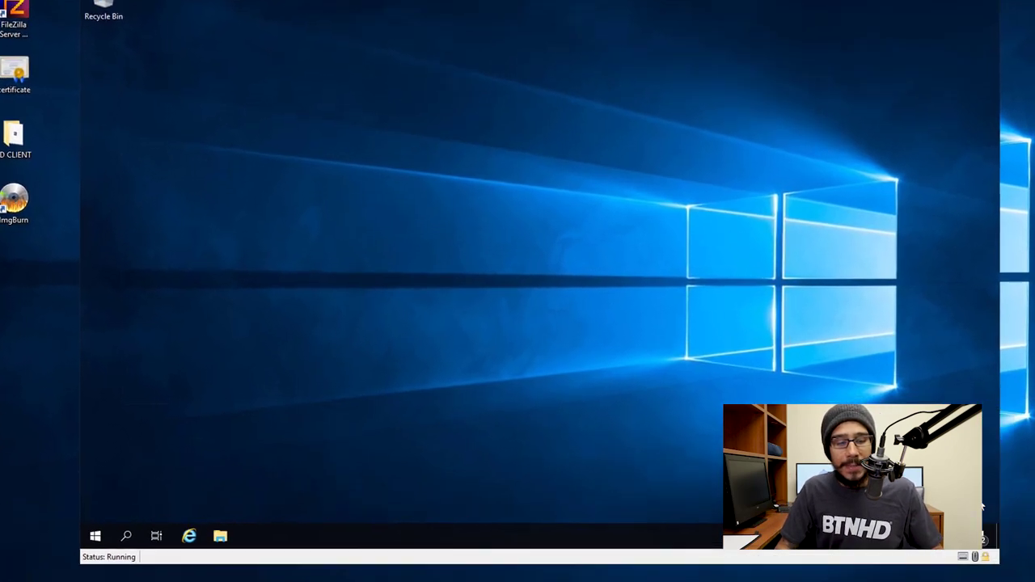
Step: Launch Windows PowerShell ISE as administrator on the 1-btnhd-DC virtual machine
key("super")
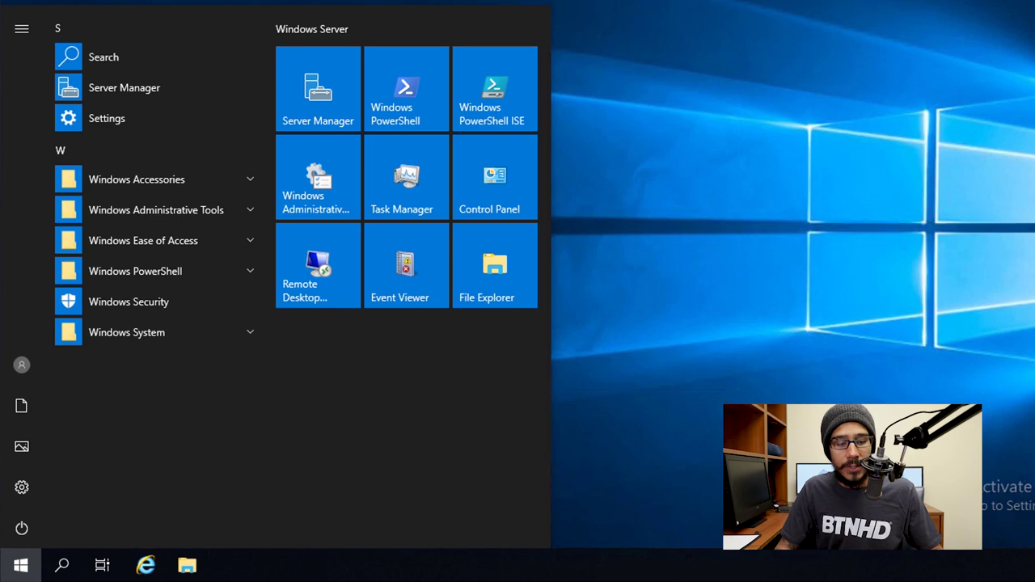
left_click(135, 271)
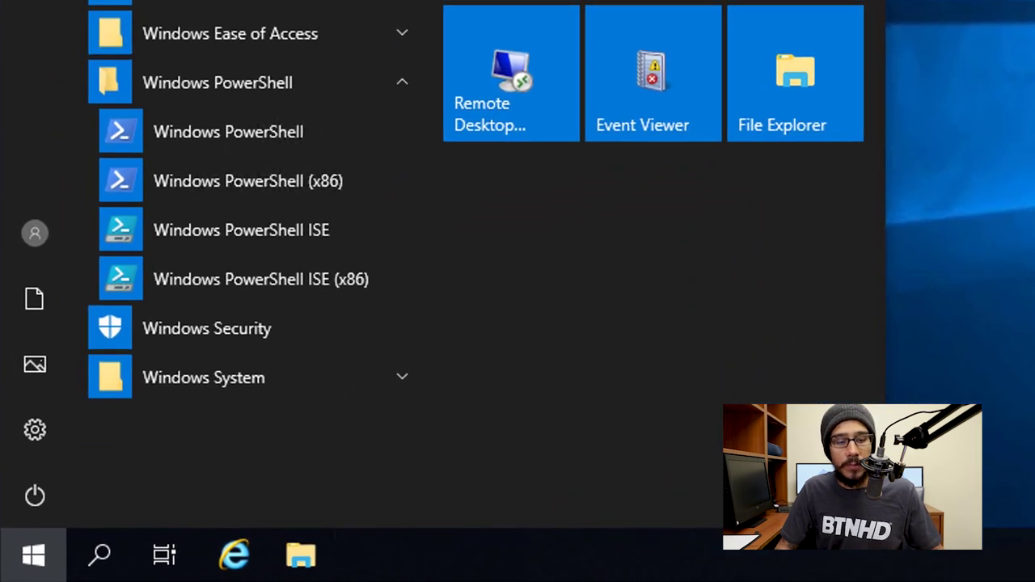
right_click(325, 231)
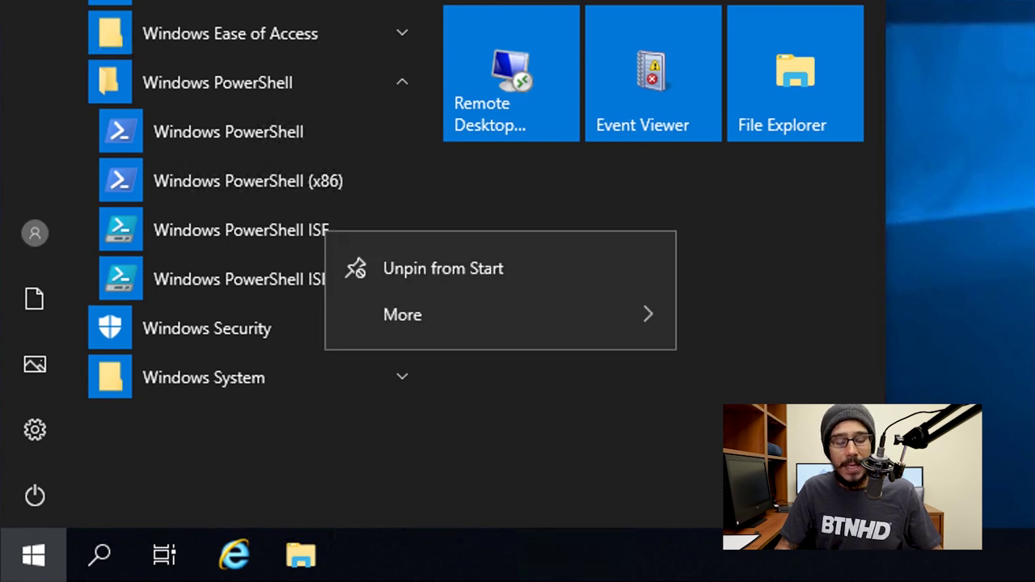
mouse_move(402, 315)
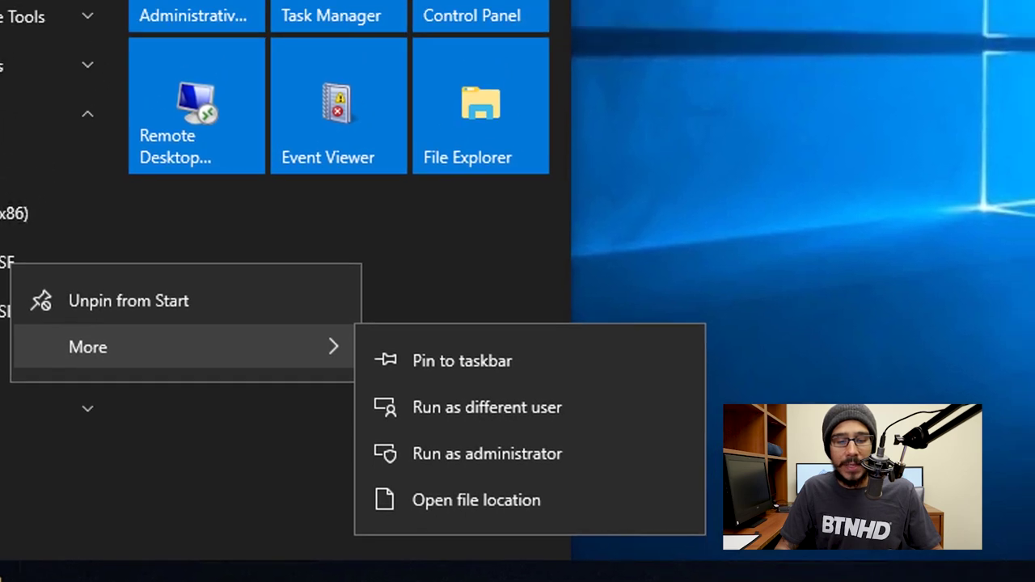
left_click(510, 400)
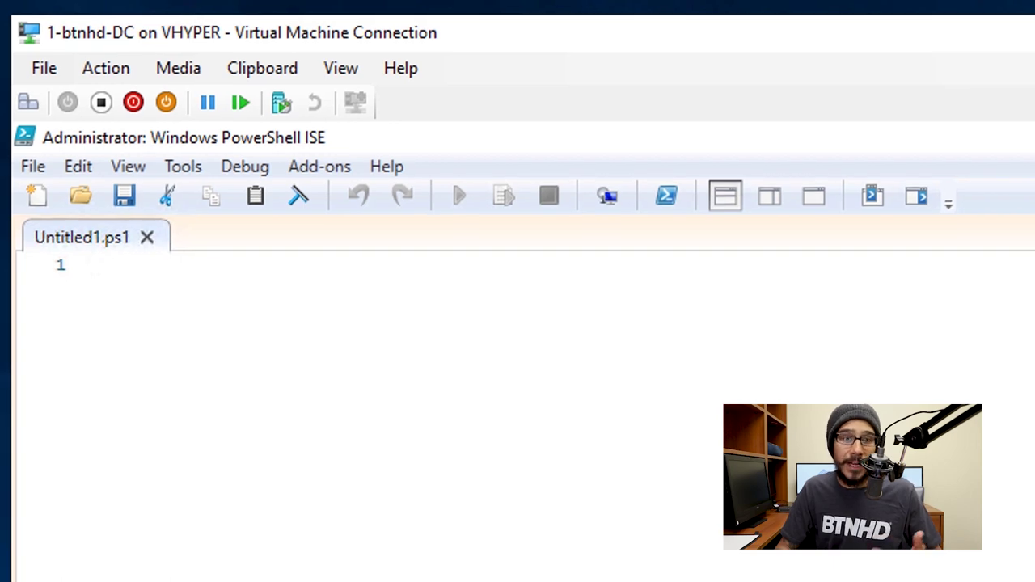
Step: Paste and run the Invoke-Command line that installs Web-Server with management tools on btnhd-web01 and btnhd-web02
key("ctrl+v")
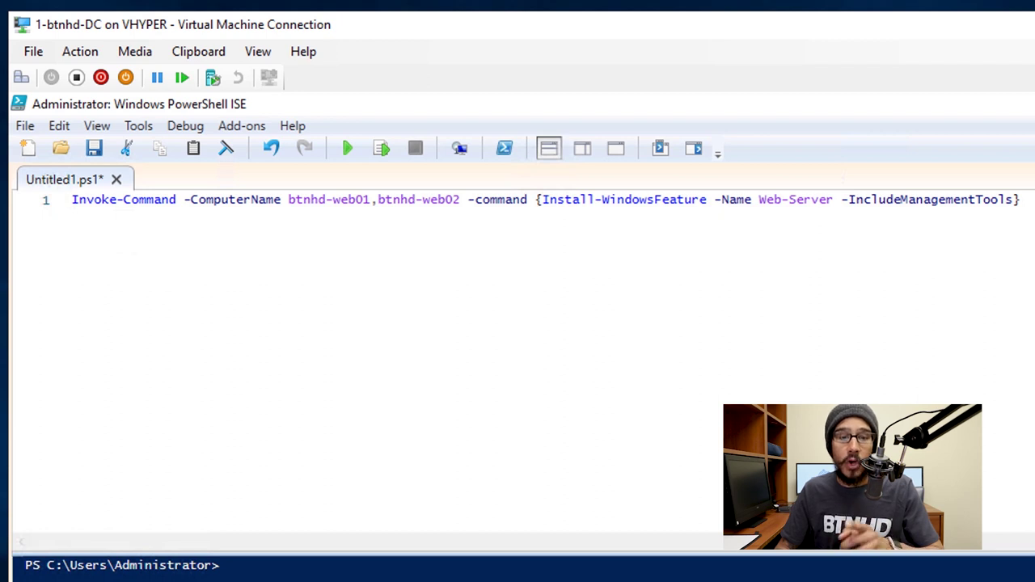
key("ctrl+a")
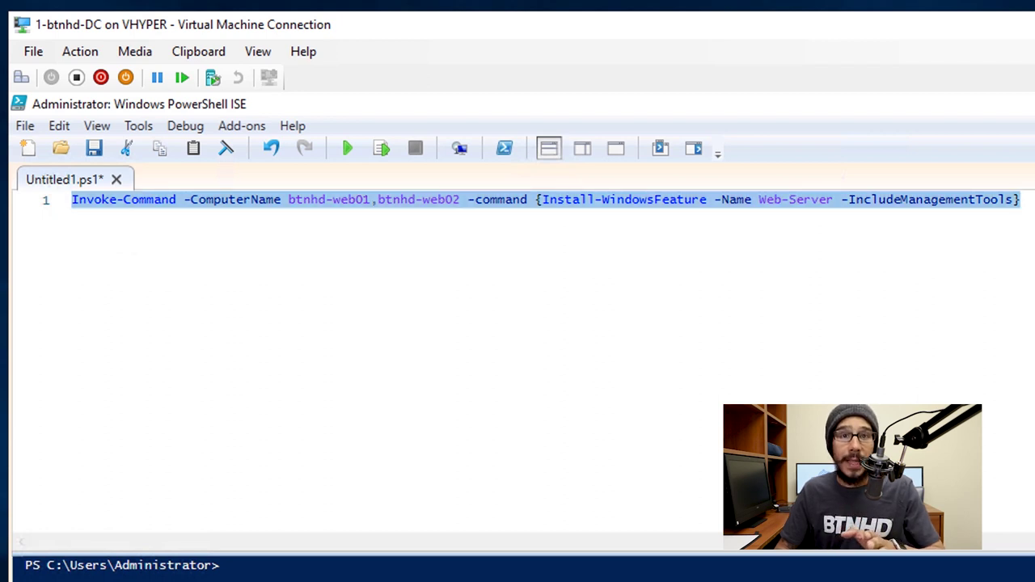
key("F8")
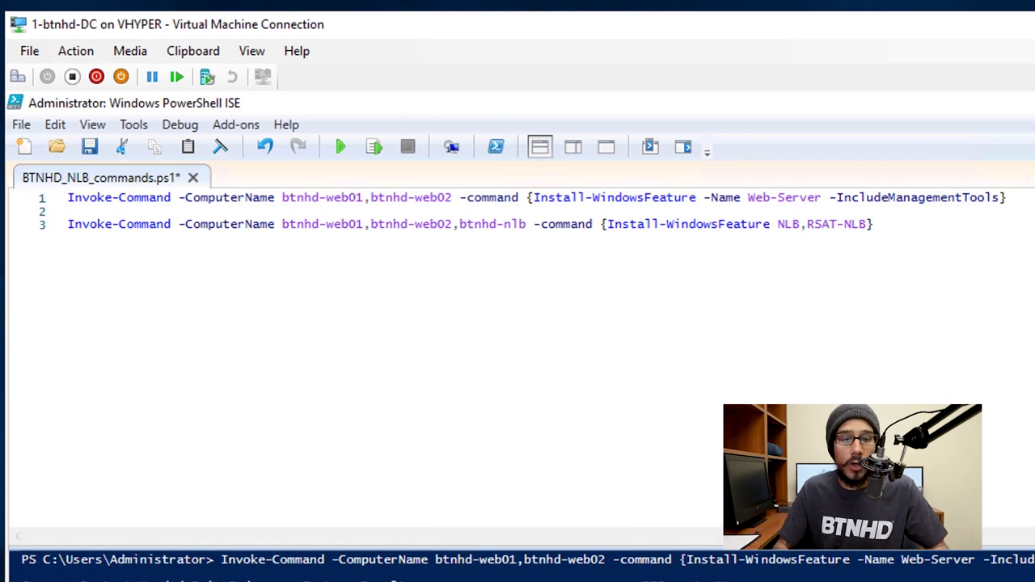
Step: Run only the Invoke-Command line that installs NLB and RSAT-NLB on btnhd-web01, btnhd-web02 and btnhd-nlb
key("shift+Home")
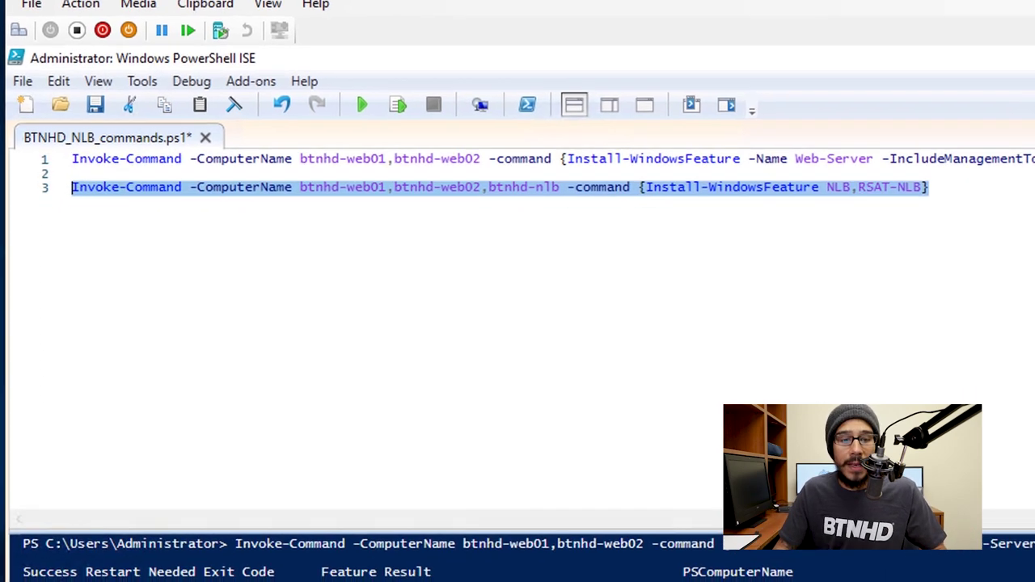
key("F8")
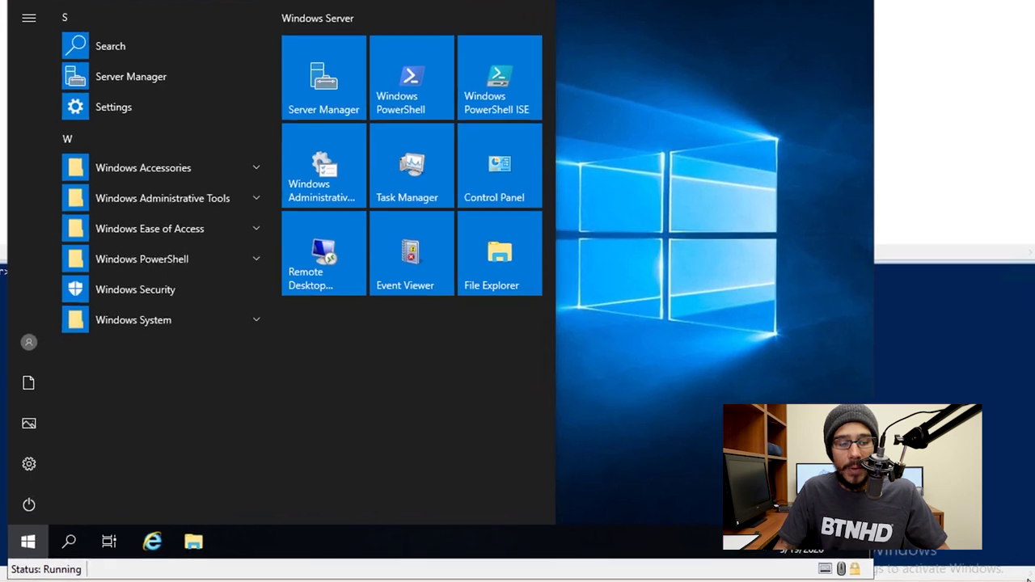
Step: Open Network Load Balancing Manager on the 4-btnhd-nlb virtual machine and start creating a new cluster
left_click(162, 198)
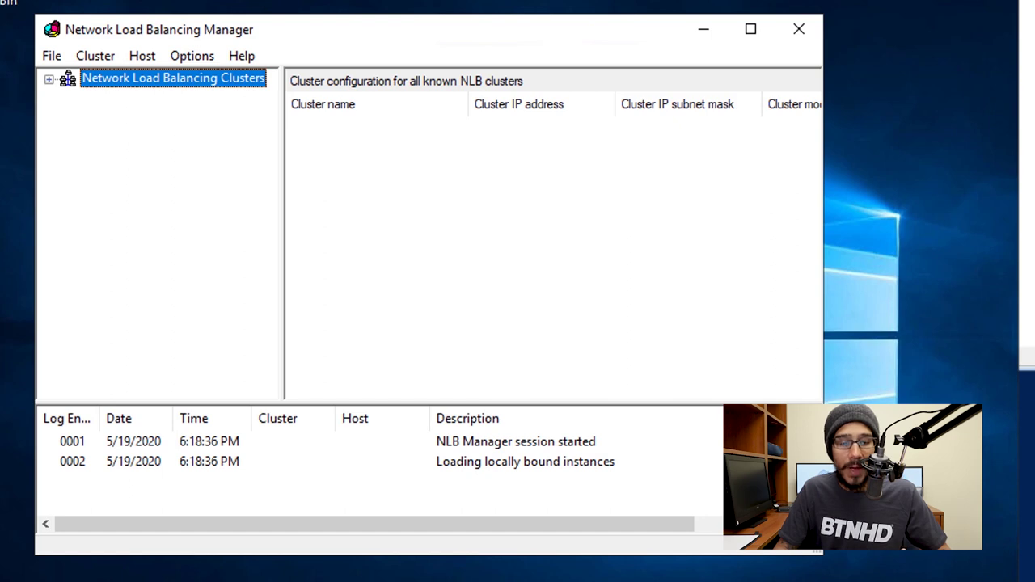
right_click(170, 80)
left_click(239, 92)
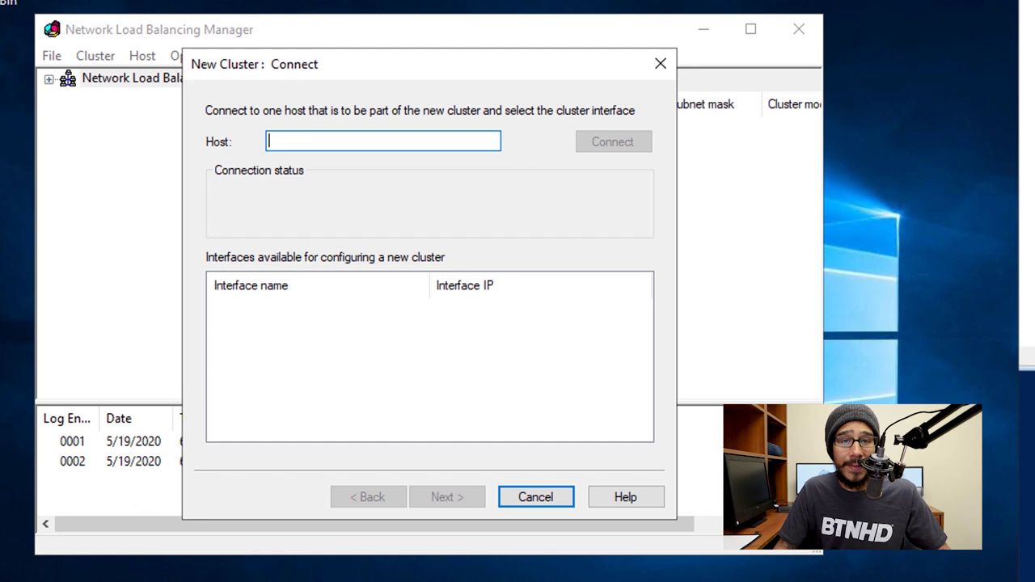
Step: Connect the new cluster to host btnhd-web01.btnhd.edu, using its Ethernet interface and the default host parameters with priority 1
key("ctrl+v")
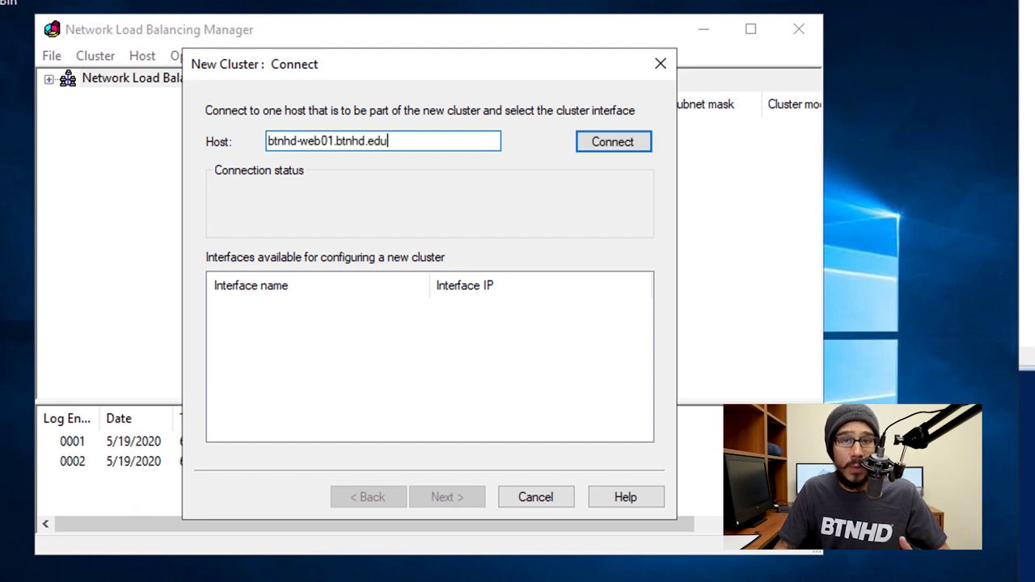
key("Return")
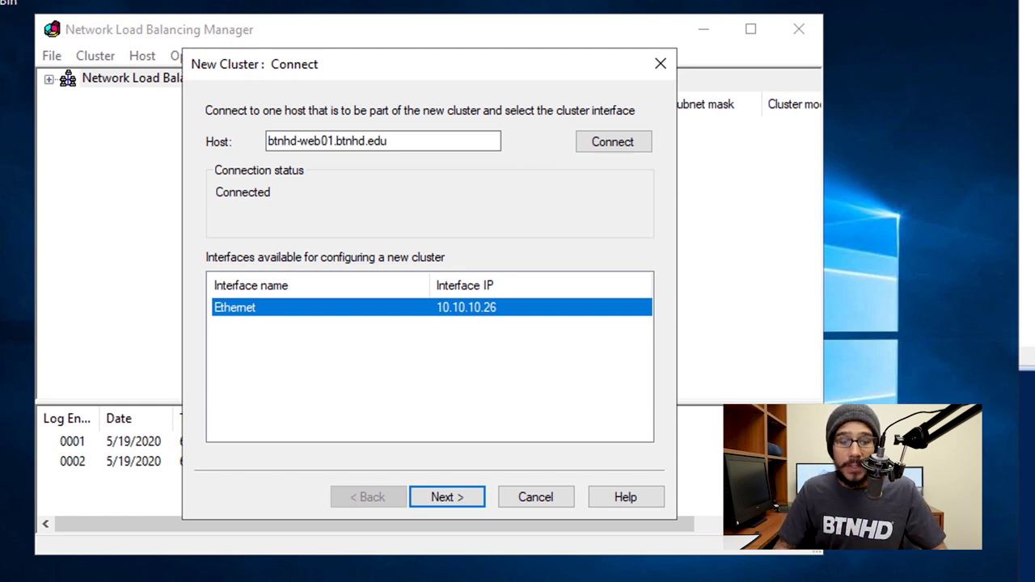
key("Return")
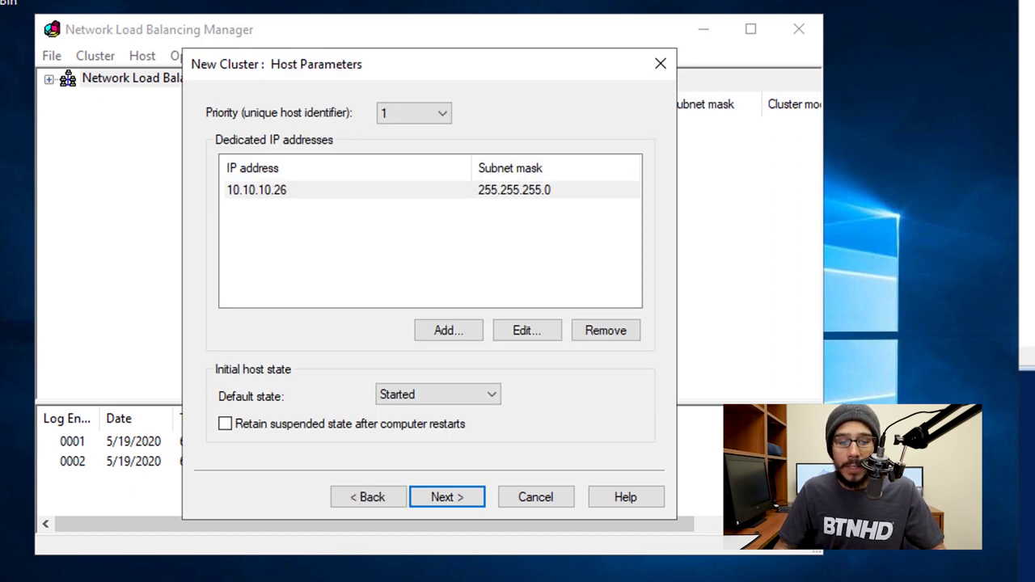
key("Return")
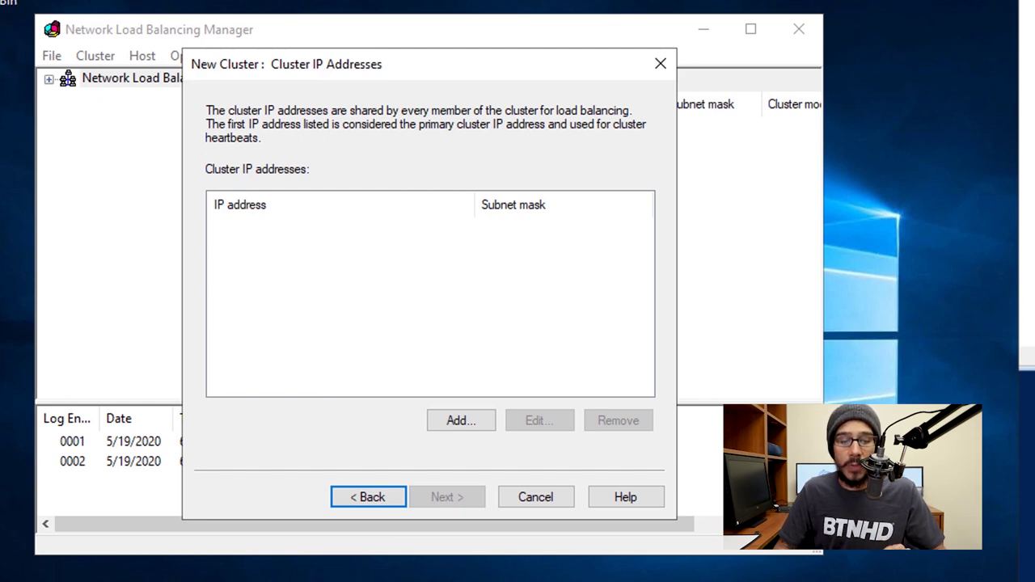
Step: Add the cluster IPv4 address 10.10.10.100 with subnet mask 255.255.255.0
key("alt+a")
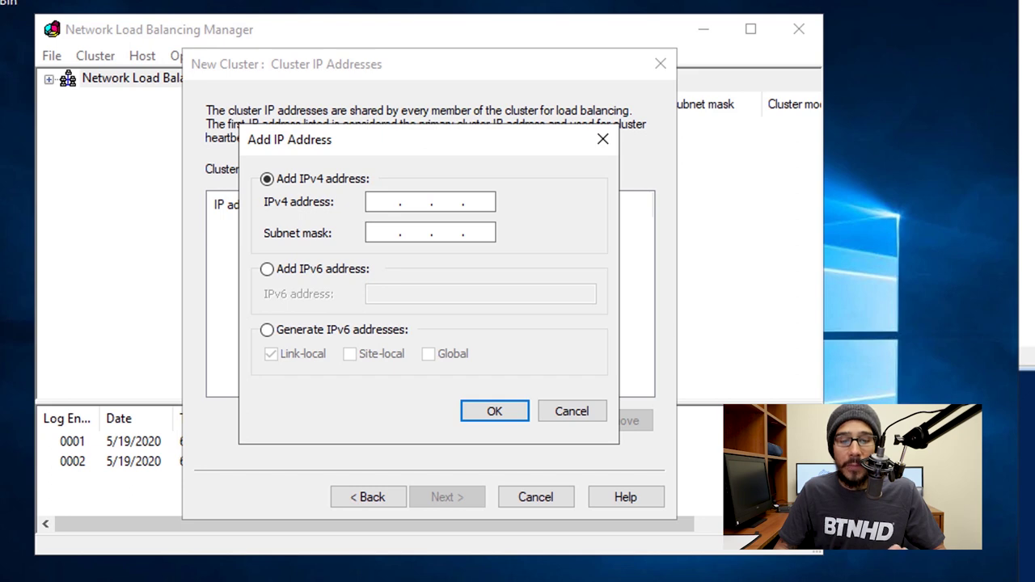
type("10.10.10.100")
key("Tab")
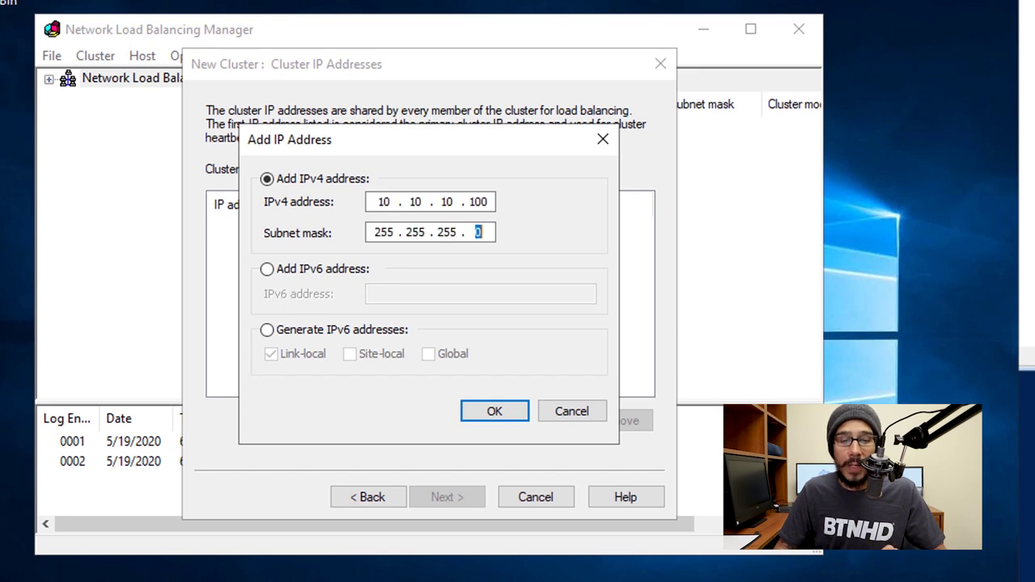
key("Return")
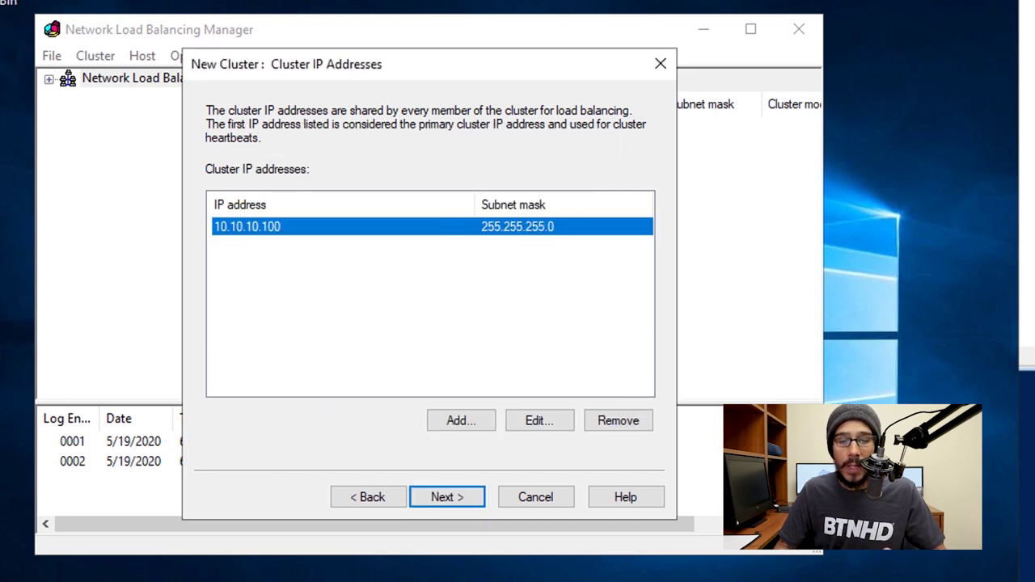
key("Return")
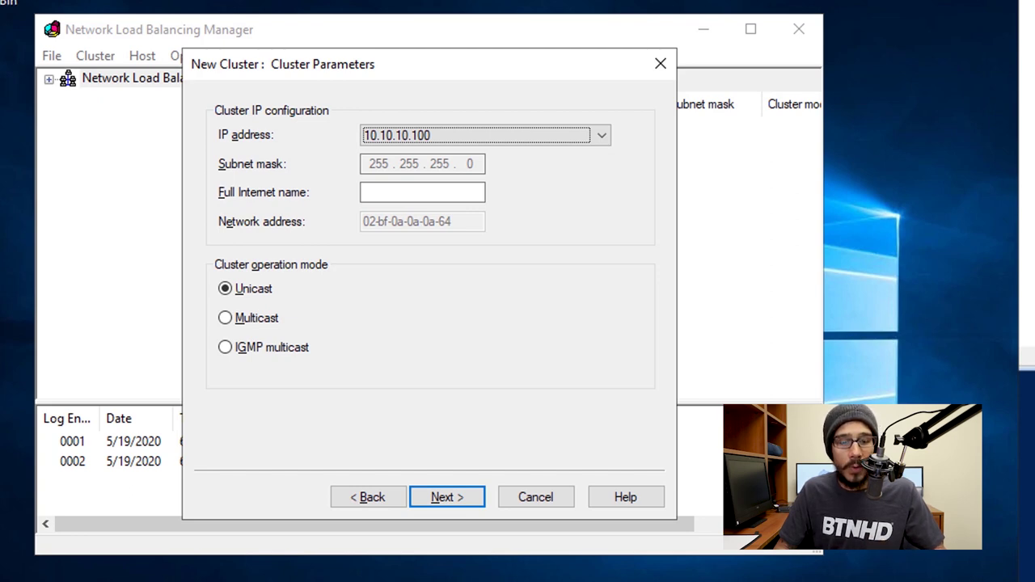
Step: Set the cluster's full Internet name to BTNHD-NLB and its operation mode to Multicast, and finish with the default port rule
left_click(422, 191)
type("BTNHD-NLB")
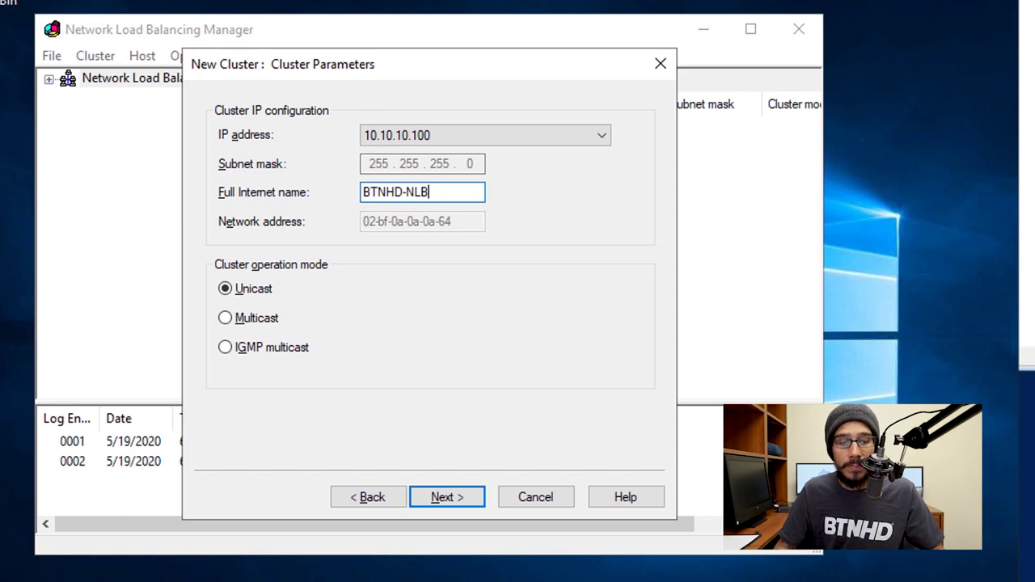
key("alt+m")
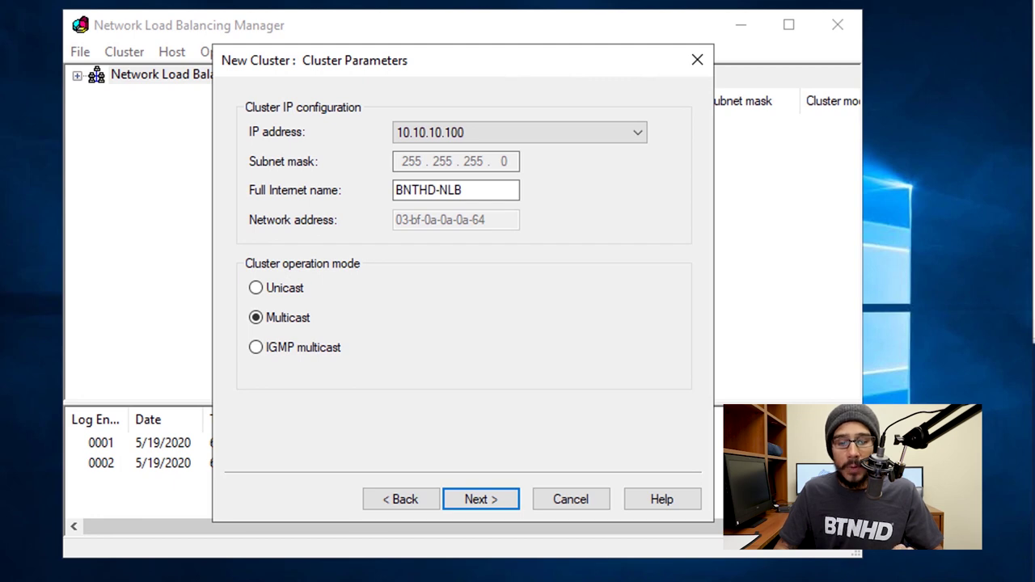
key("Return")
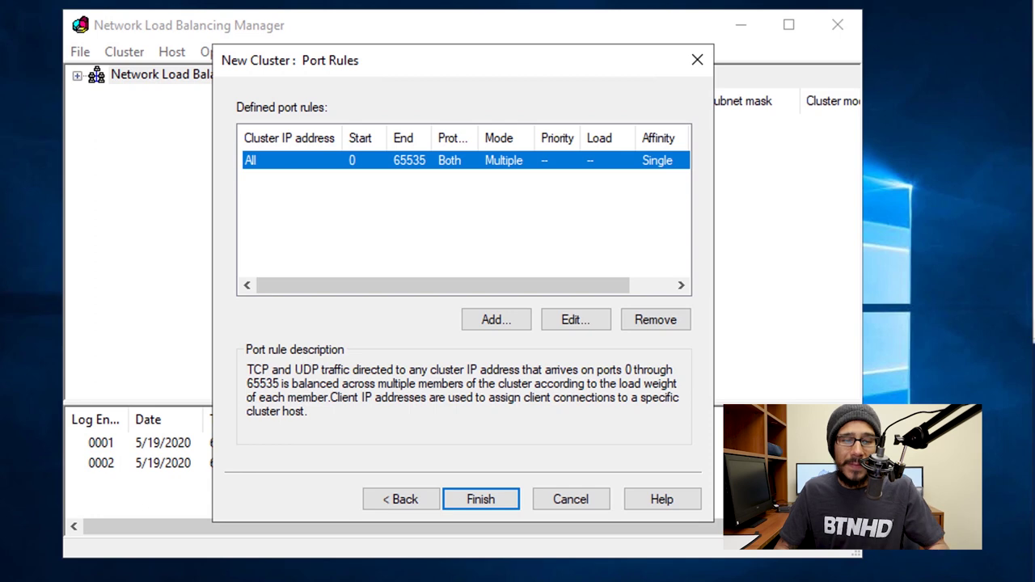
key("Return")
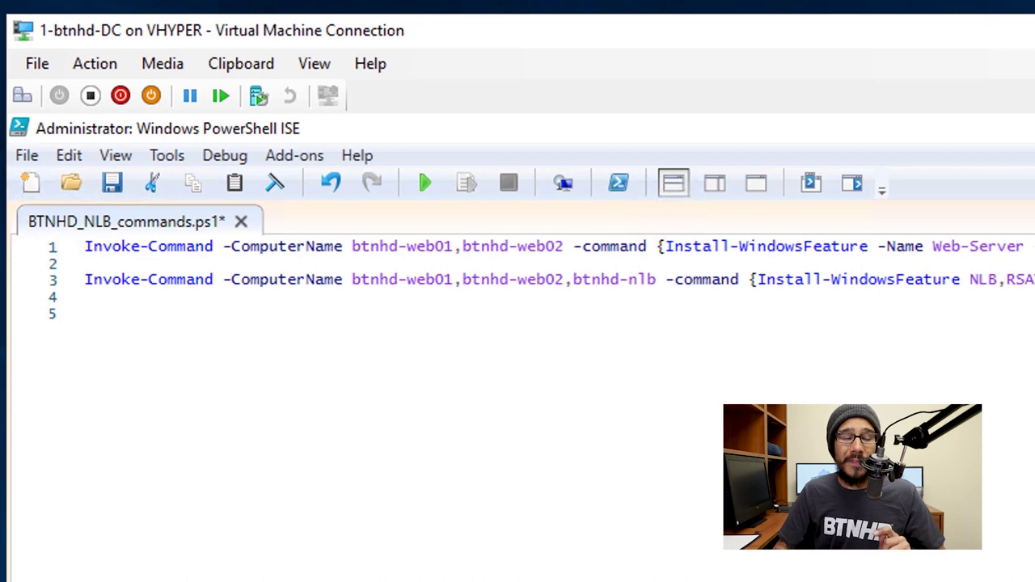
Step: In PowerShell ISE on 1-btnhd-DC, add and run Add-DnsServerResourceRecordA for BTNHD-NLB in zone btnhd.edu with IPv4 address 10.10.10.100
type("Add-DnsServerResourceRecordA -ZoneName btnhd.edu -Name BTNHD-NLB -IPv4Address 10.10.10.100")
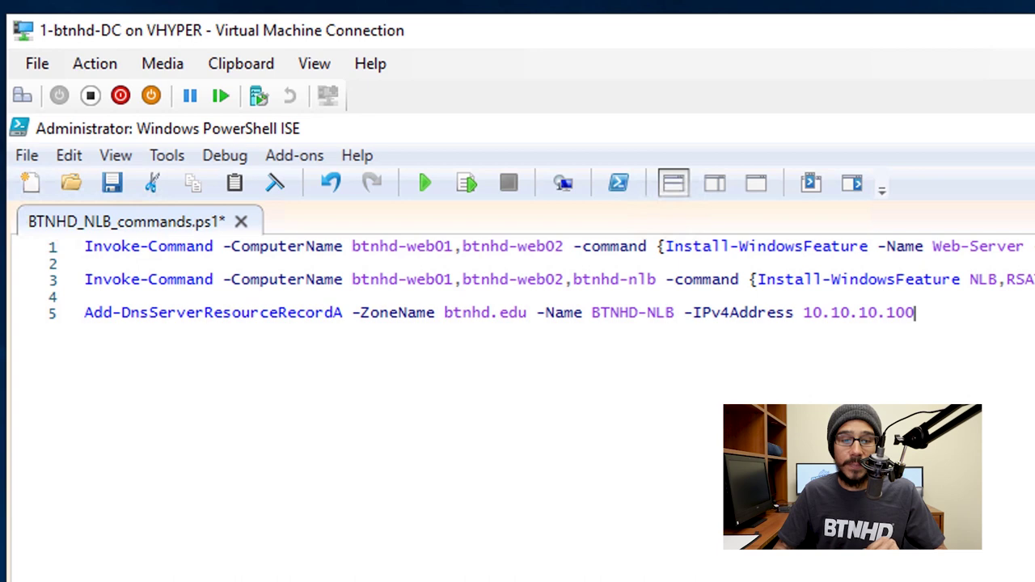
key("shift+Home")
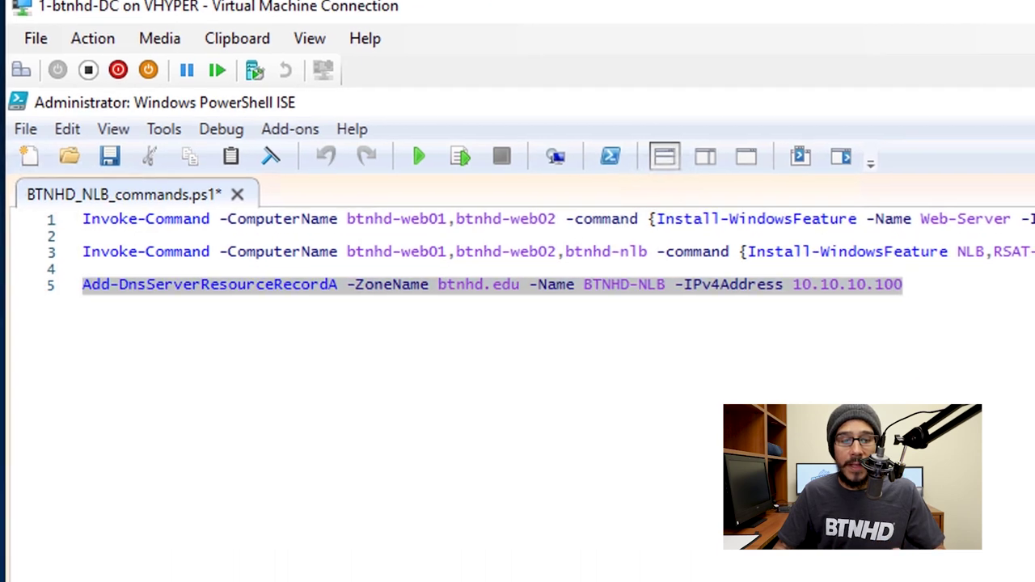
key("F8")
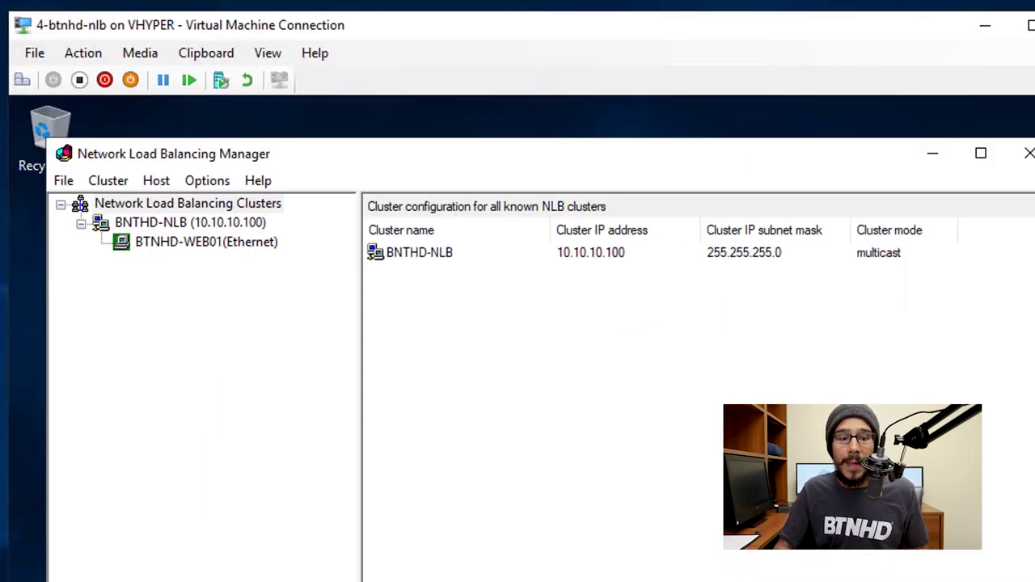
Step: Add host btnhd-web02.btnhd.edu to the BNTHD-NLB cluster through its Ethernet interface, with priority 2, default state Started and the default port rule
left_click(190, 222)
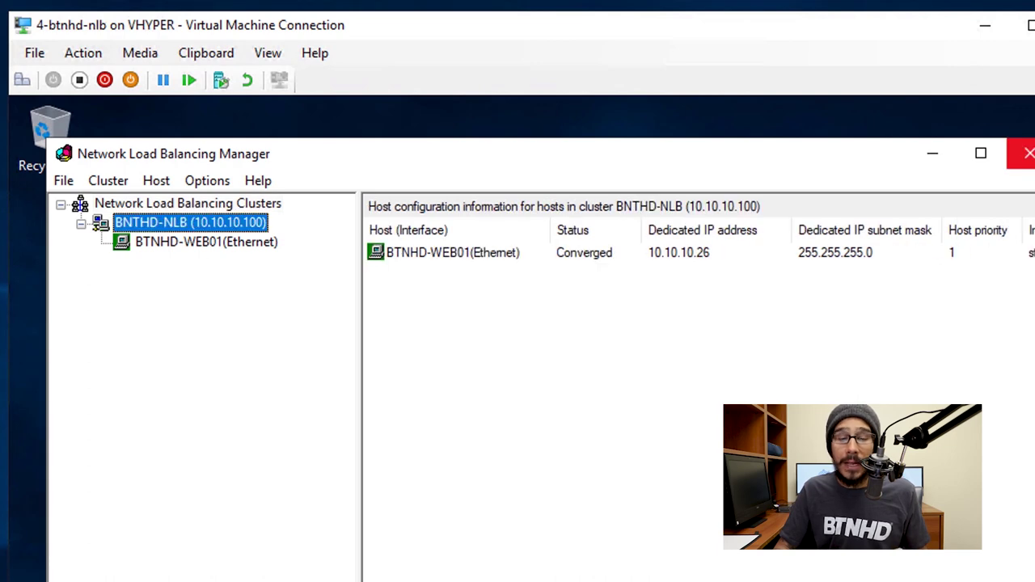
right_click(247, 222)
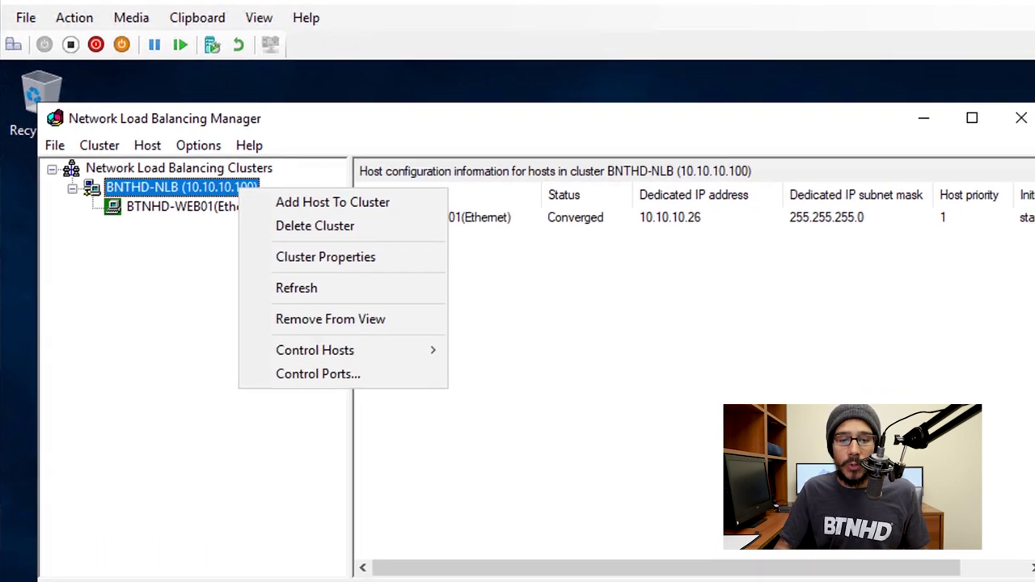
left_click(341, 237)
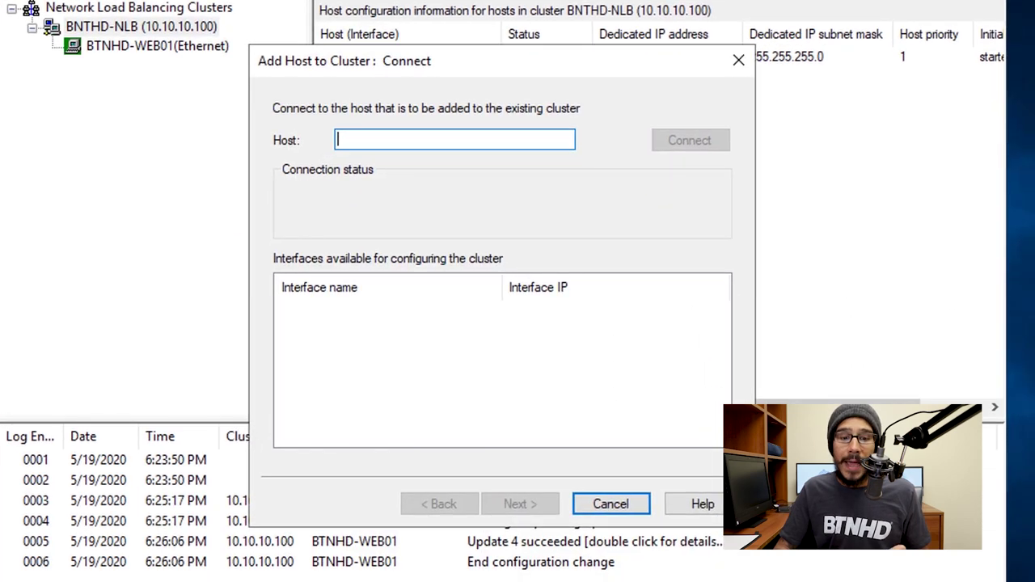
key("ctrl+v")
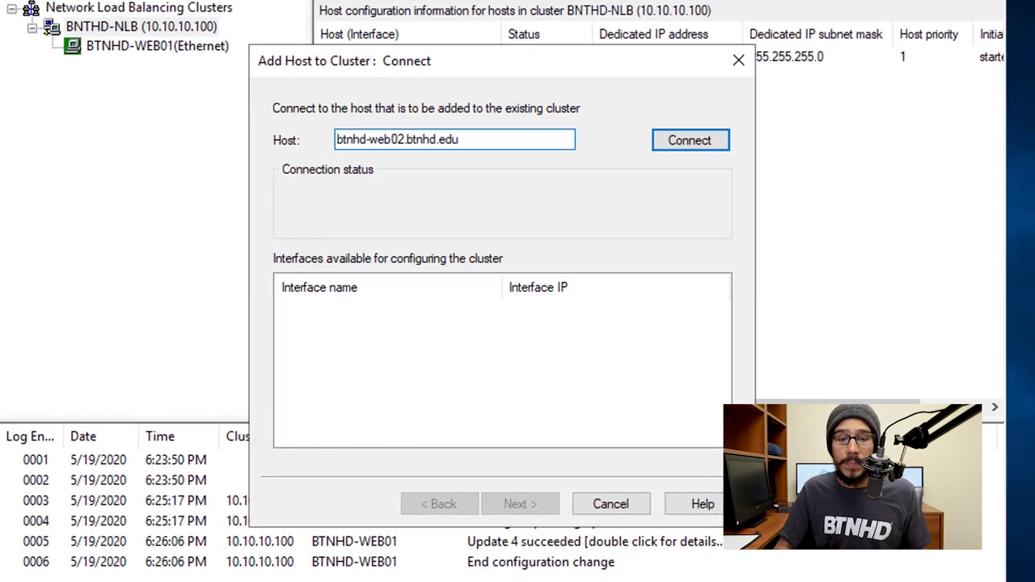
key("Return")
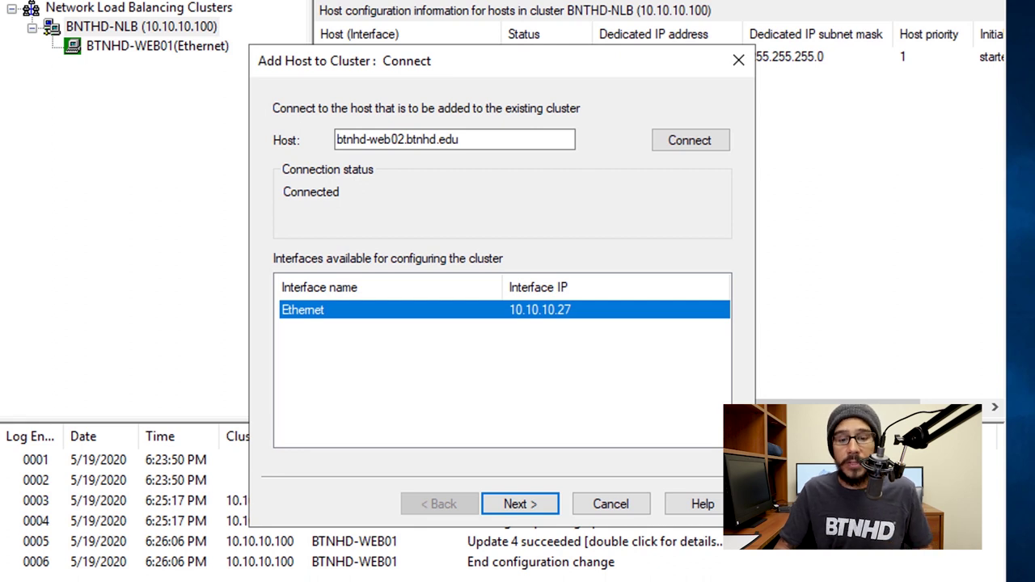
key("Return")
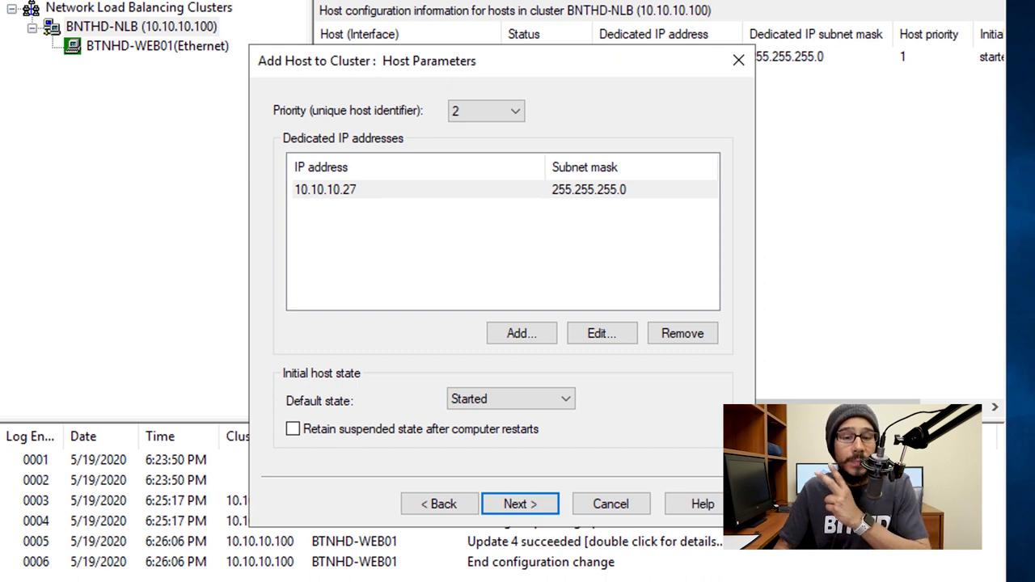
key("Return")
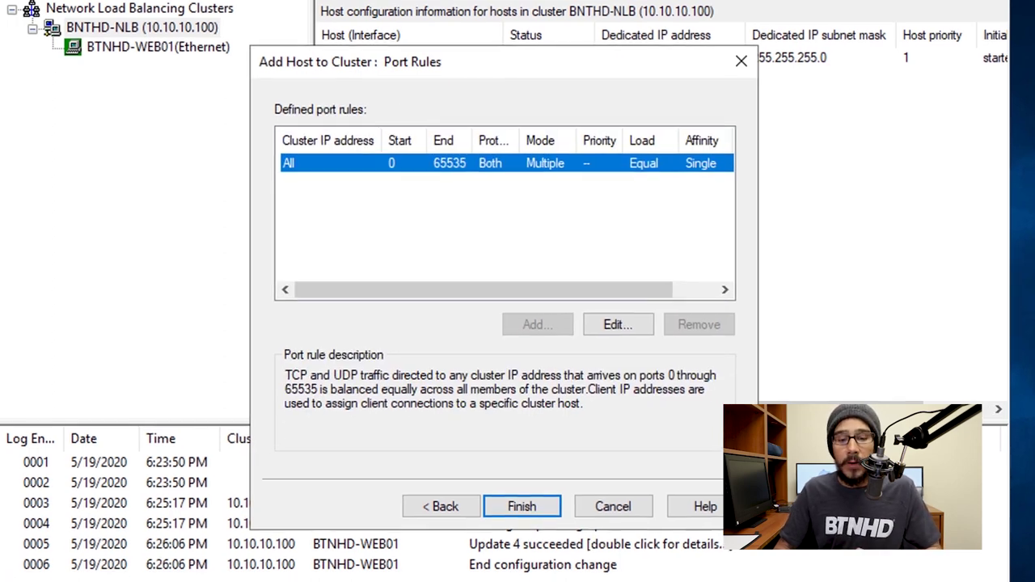
key("Return")
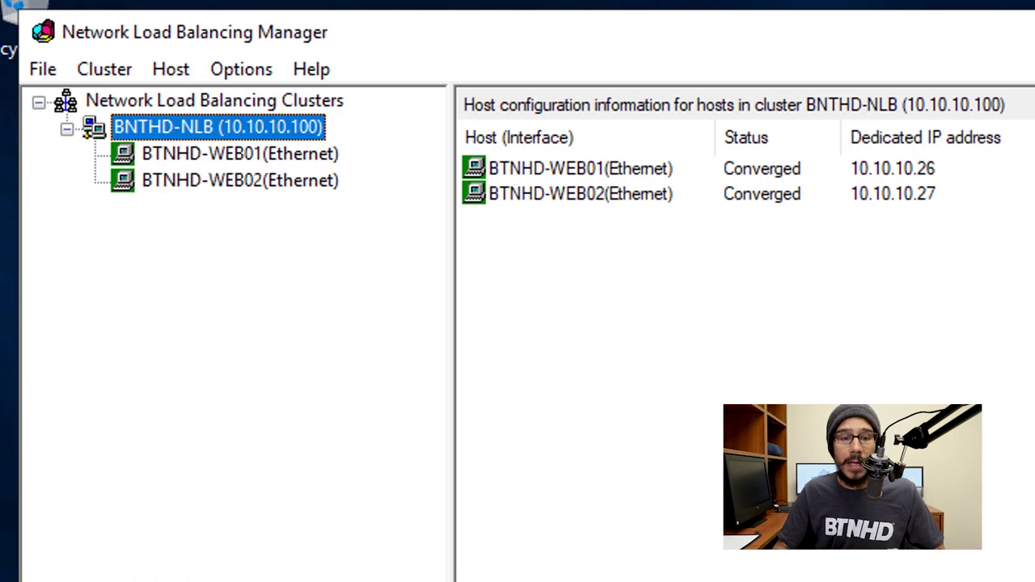
Step: Review the BNTHD-NLB cluster's properties: its IP addresses, cluster parameters and port rules
right_click(283, 127)
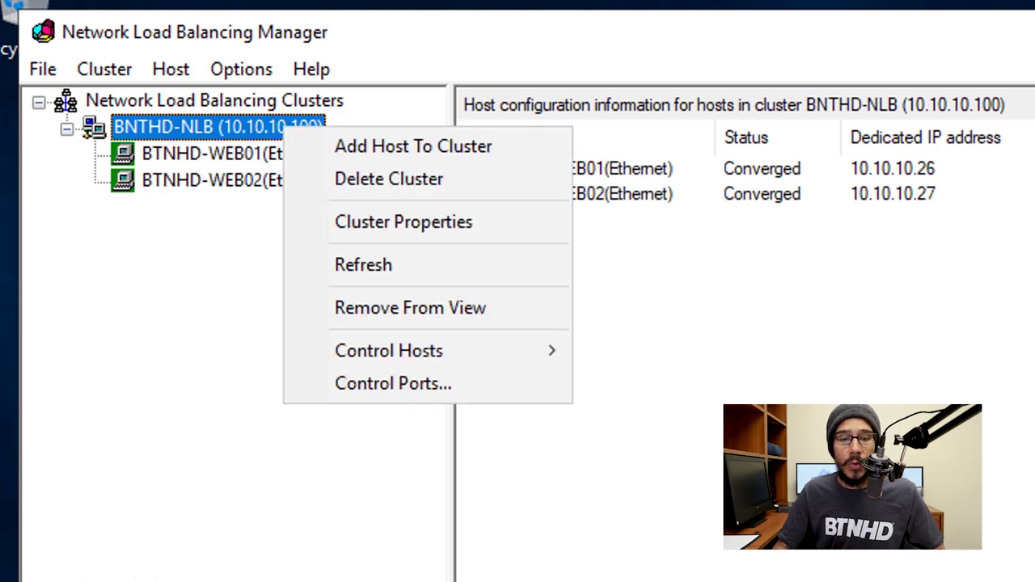
left_click(403, 222)
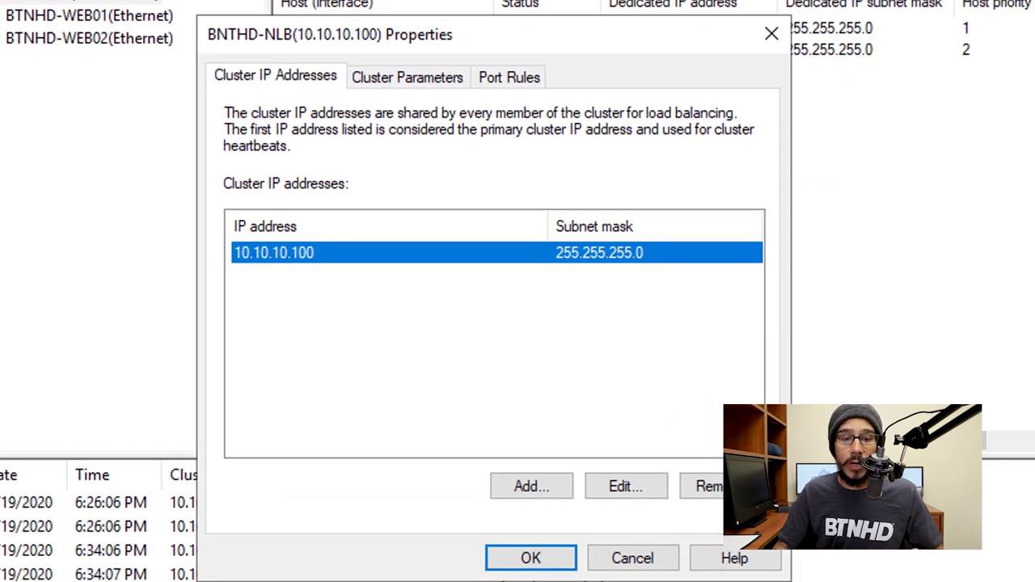
key("ctrl+Tab")
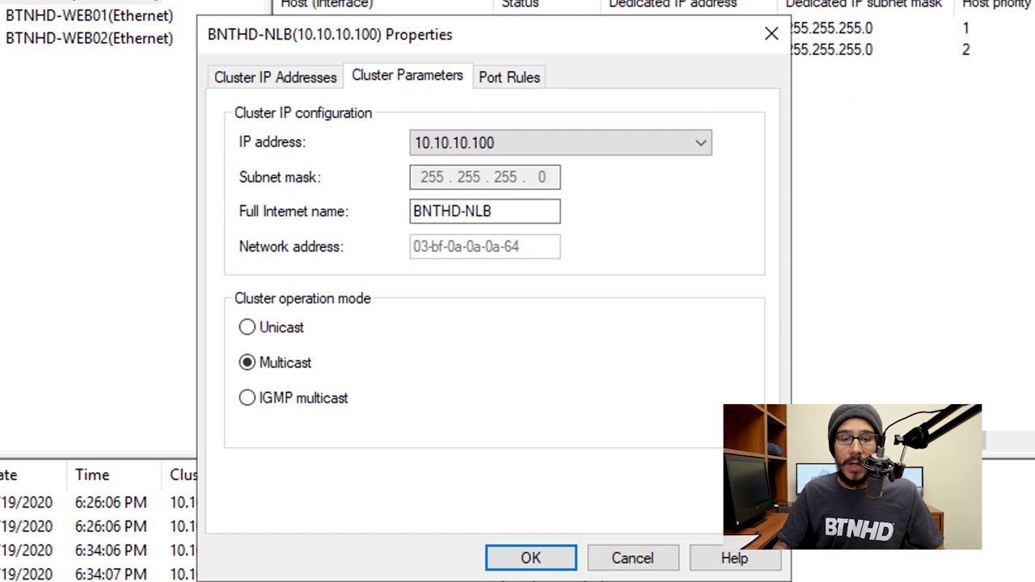
key("ctrl+Tab")
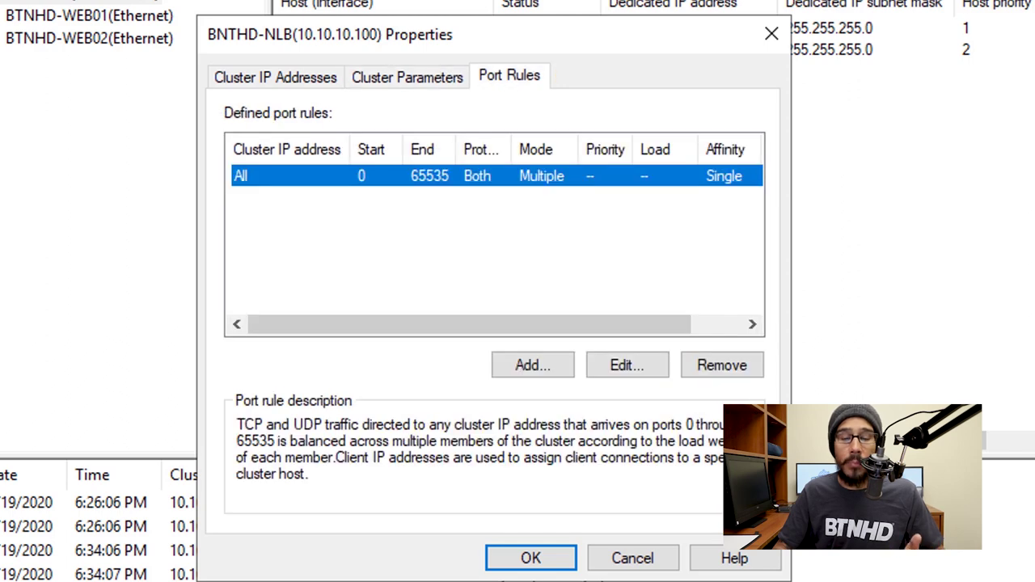